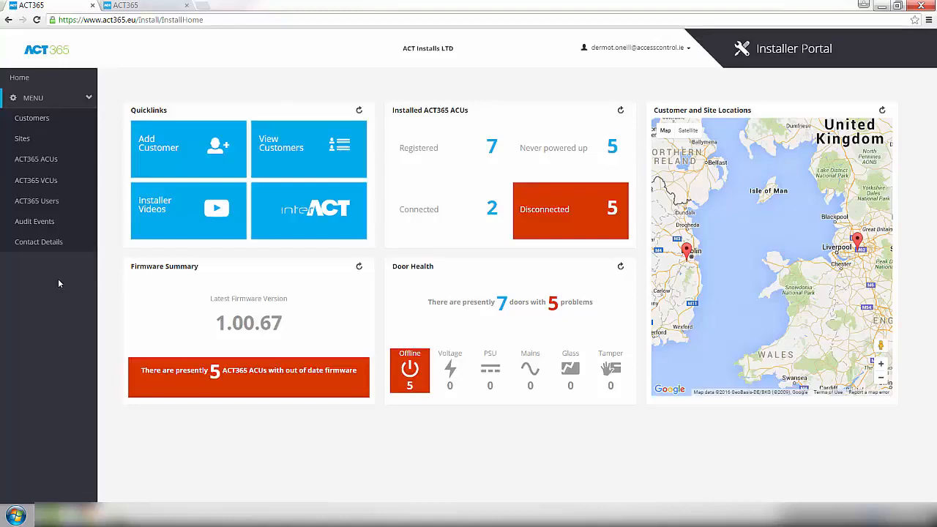
# Open the customer portal for Global Deliveries Direct and switch to the GDD - Irish Warehouse site
pyautogui.click(34, 121)
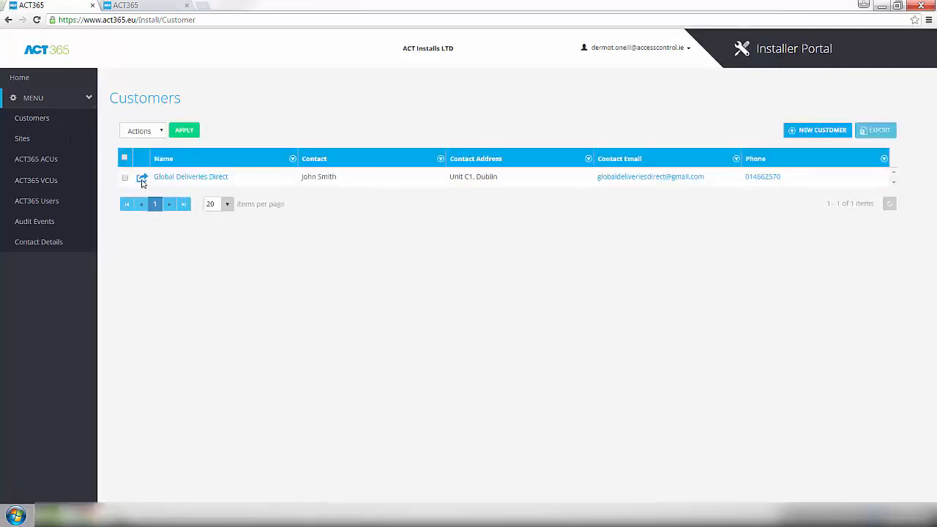
pyautogui.click(143, 180)
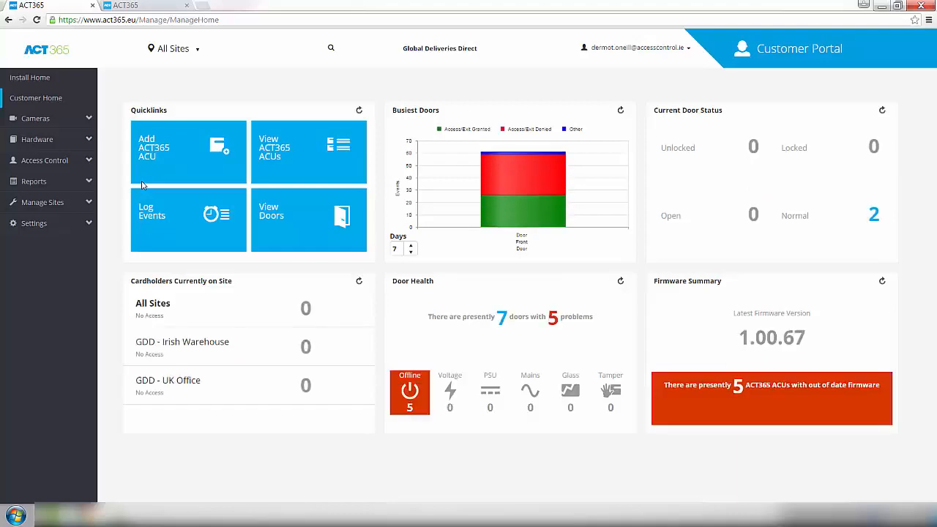
pyautogui.click(196, 54)
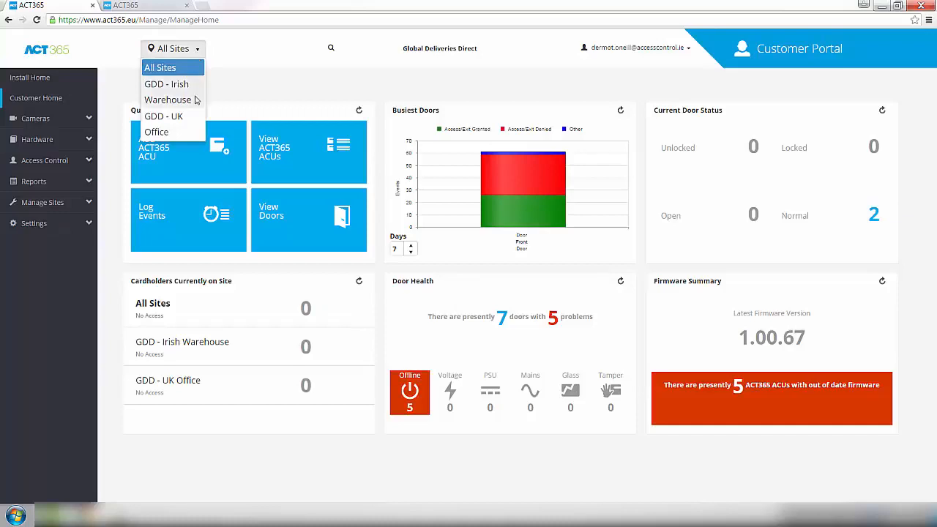
pyautogui.click(192, 100)
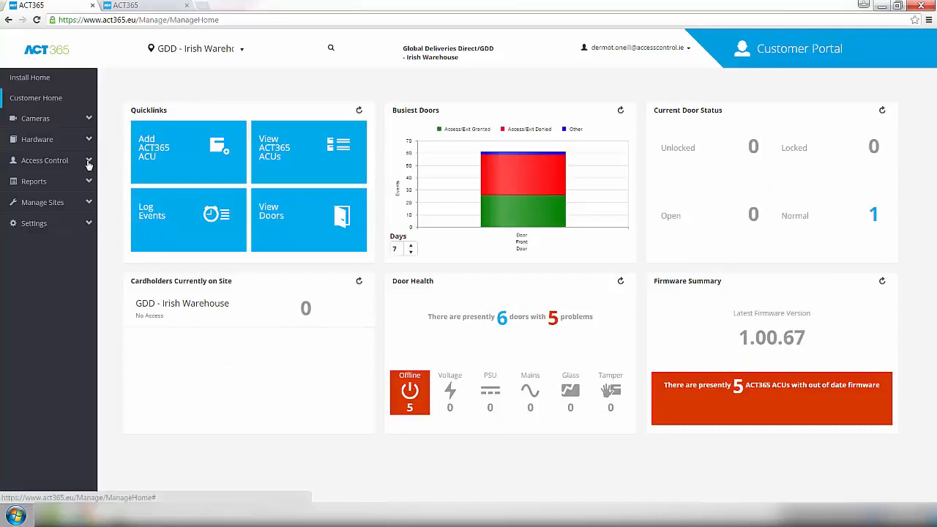
# Start a new door group for the Irish Warehouse site and name it General Staff DG
pyautogui.click(89, 163)
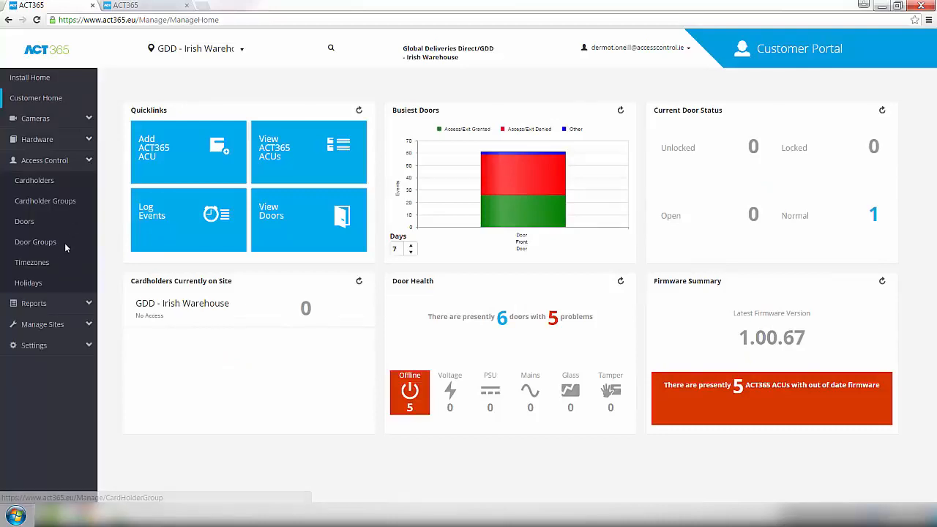
pyautogui.click(35, 241)
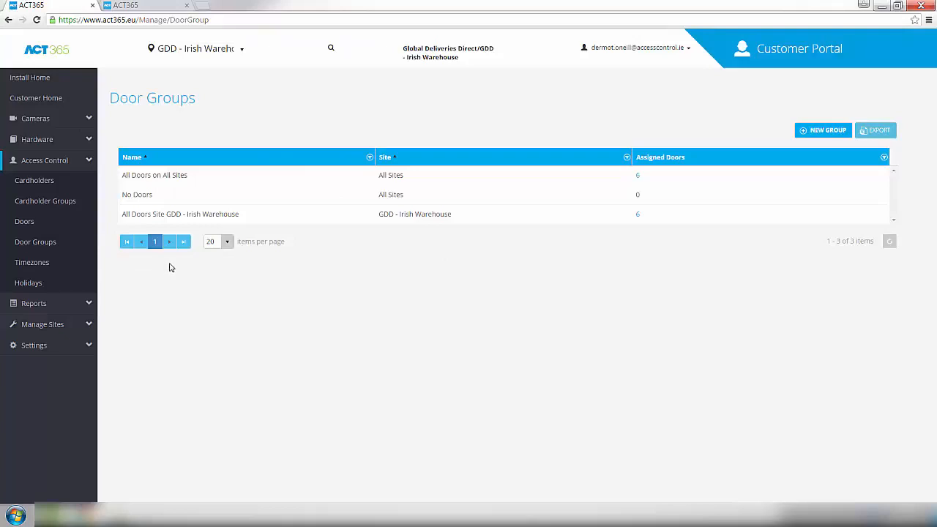
pyautogui.click(831, 140)
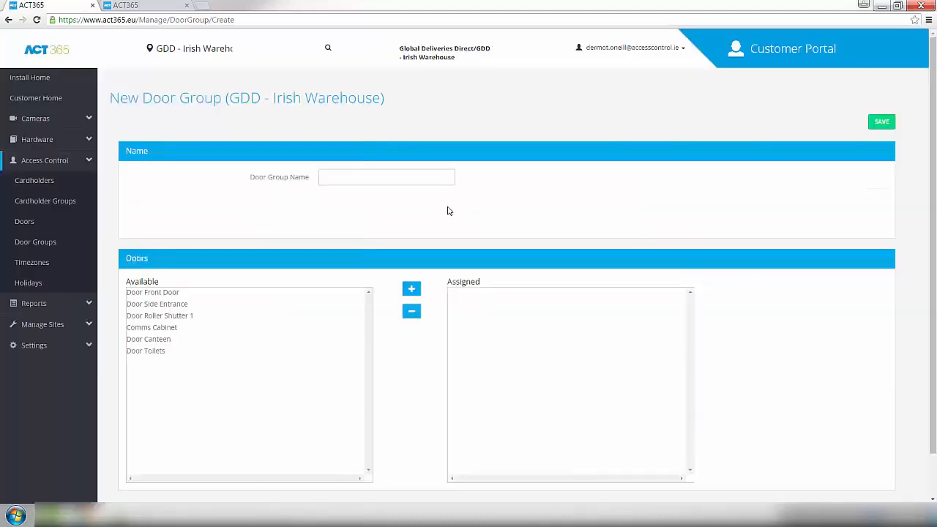
pyautogui.click(344, 178)
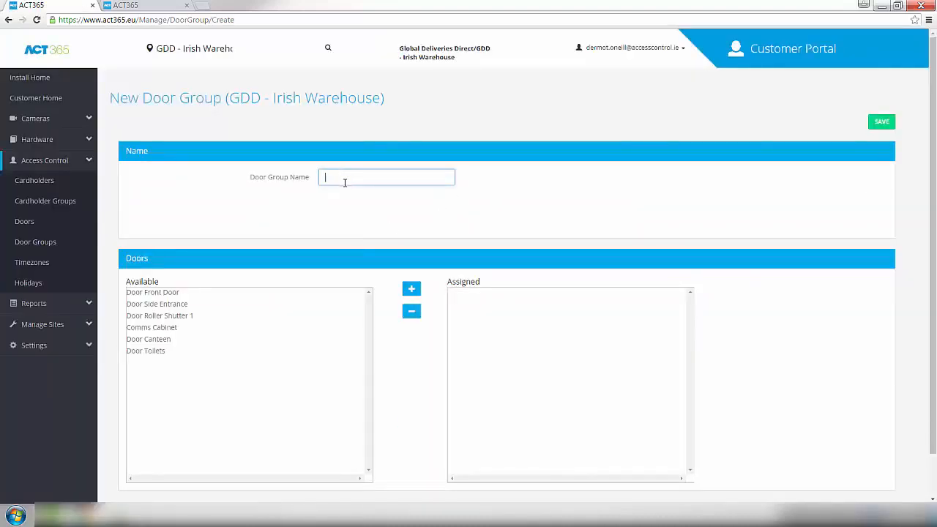
pyautogui.write('General Staff DG')
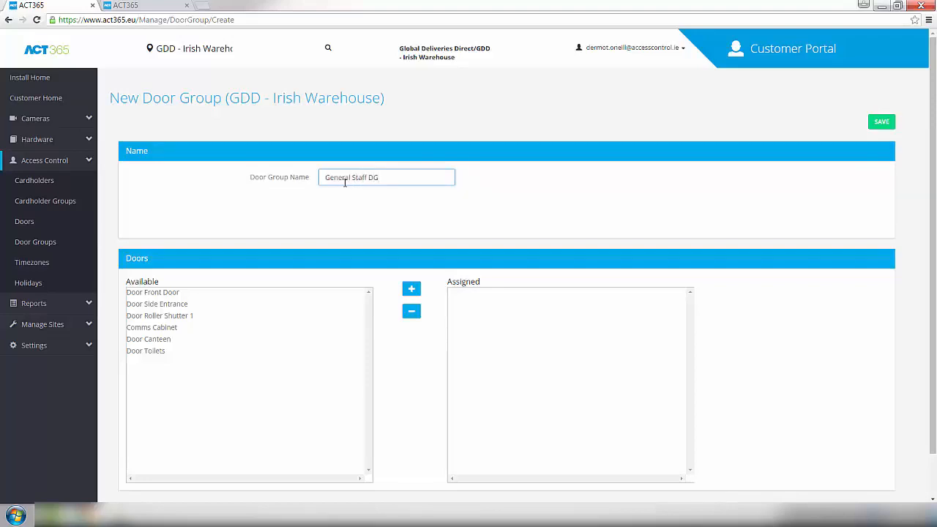
# Assign Door Front Door, Door Side Entrance, Door Roller Shutter 1, Door Canteen and Door Toilets to the door group and save it
pyautogui.click(174, 293)
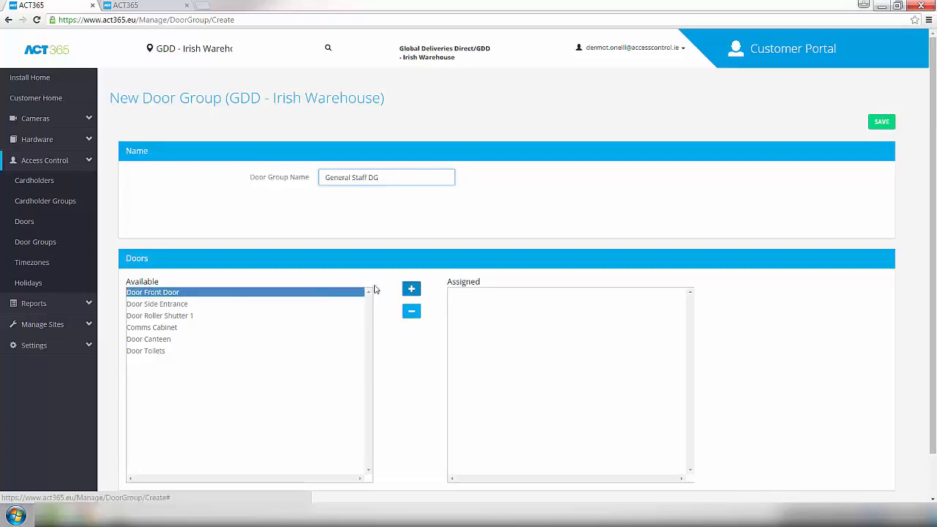
pyautogui.click(411, 288)
pyautogui.click(267, 294)
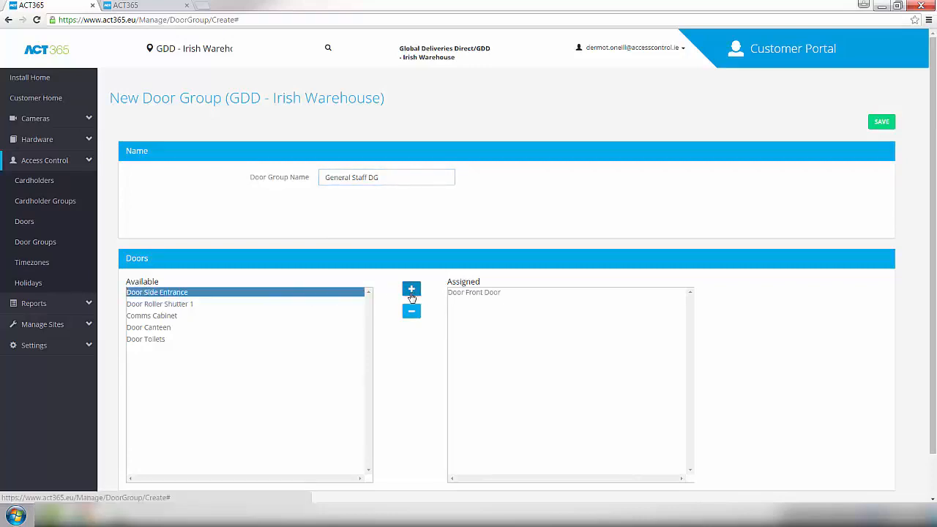
pyautogui.click(411, 294)
pyautogui.click(161, 294)
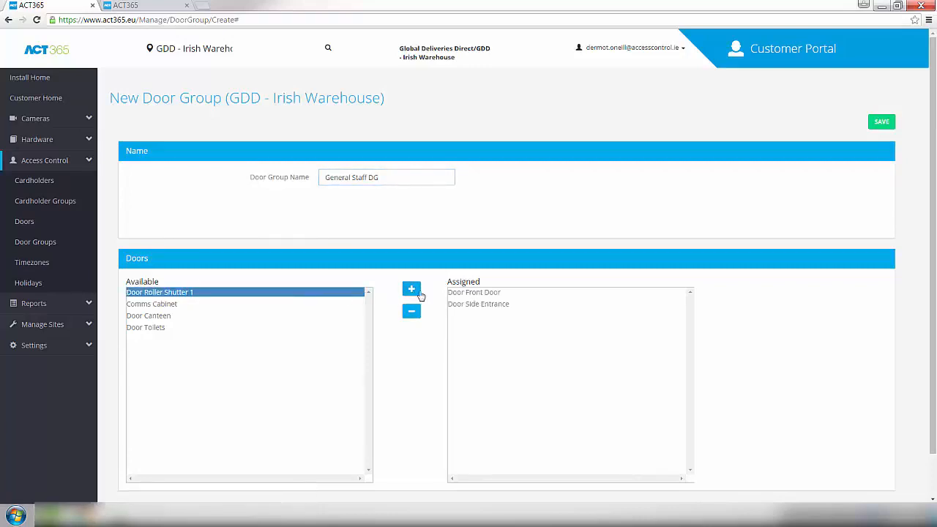
pyautogui.click(411, 292)
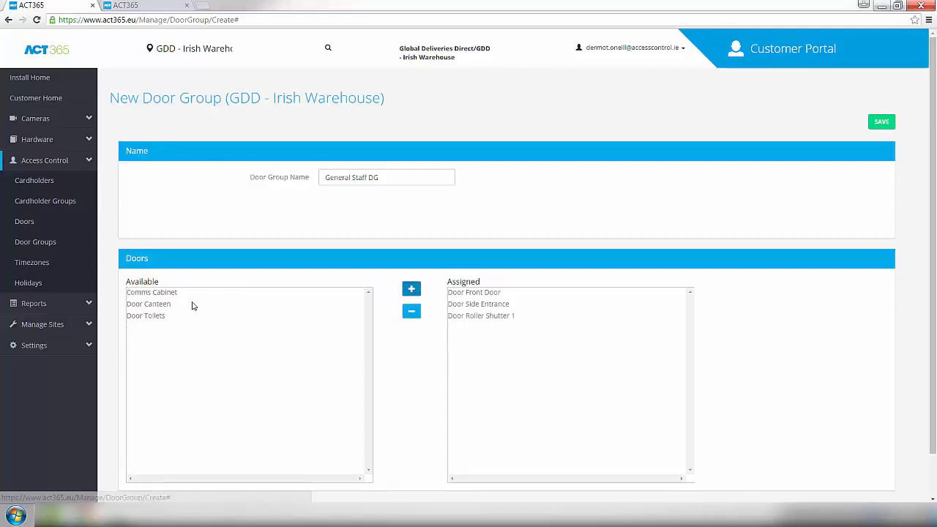
pyautogui.click(150, 305)
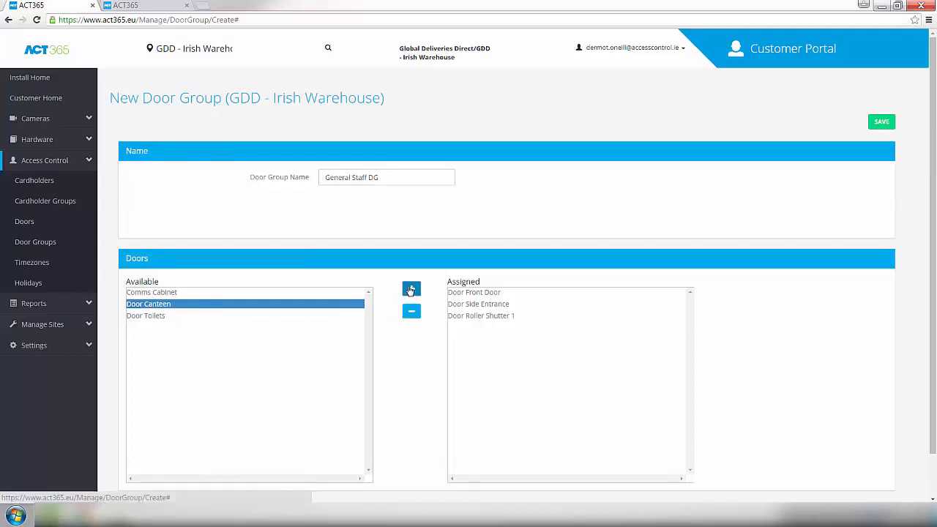
pyautogui.click(411, 290)
pyautogui.click(183, 305)
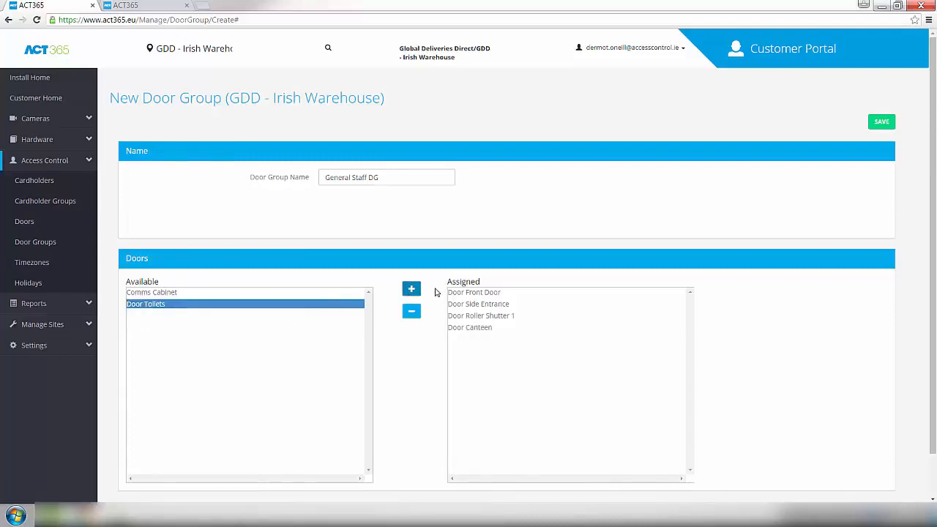
pyautogui.click(412, 291)
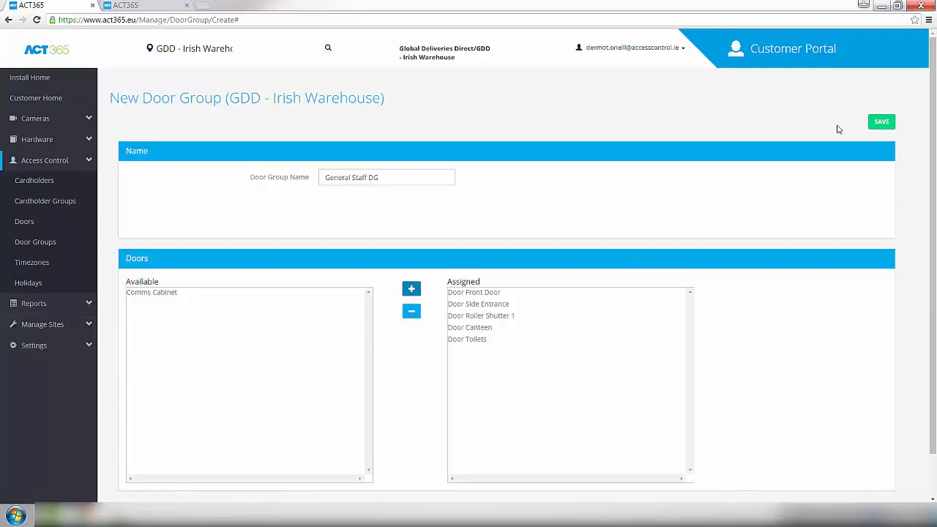
pyautogui.click(885, 123)
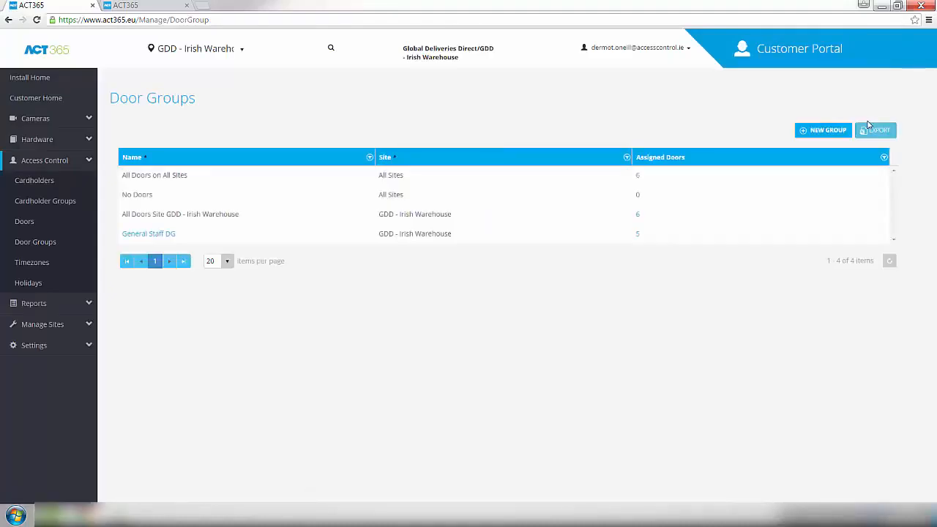
# Start a new timezone for the Irish Warehouse site and name it General Staff TZ
pyautogui.click(31, 265)
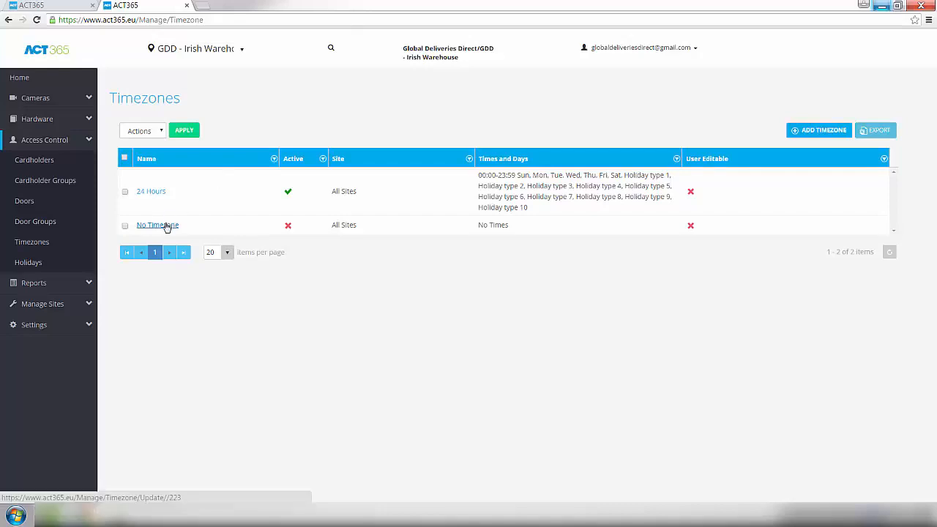
pyautogui.click(821, 136)
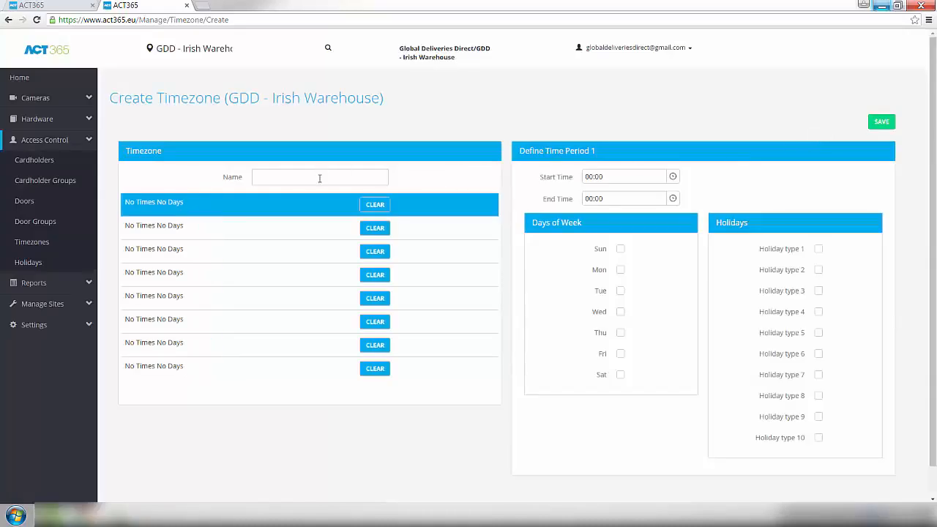
pyautogui.click(319, 179)
pyautogui.write('G')
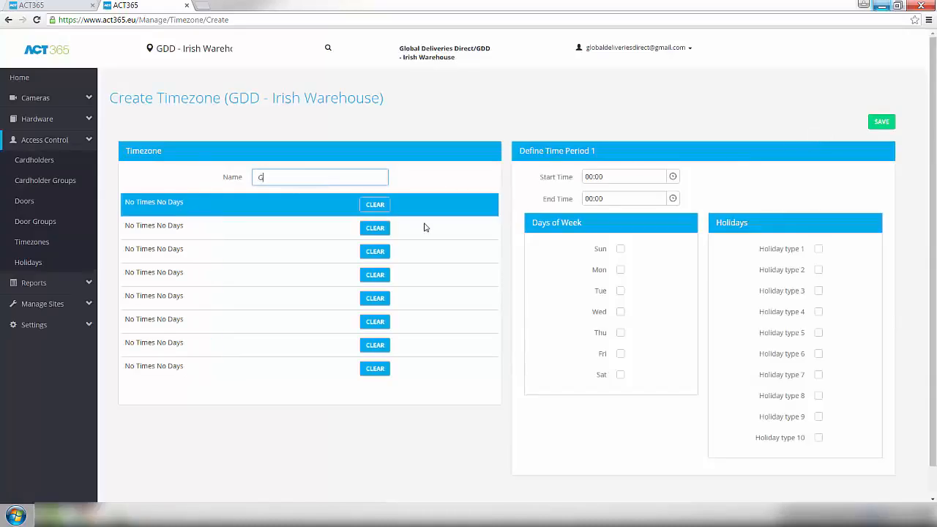
pyautogui.write('eneral Staff TZ')
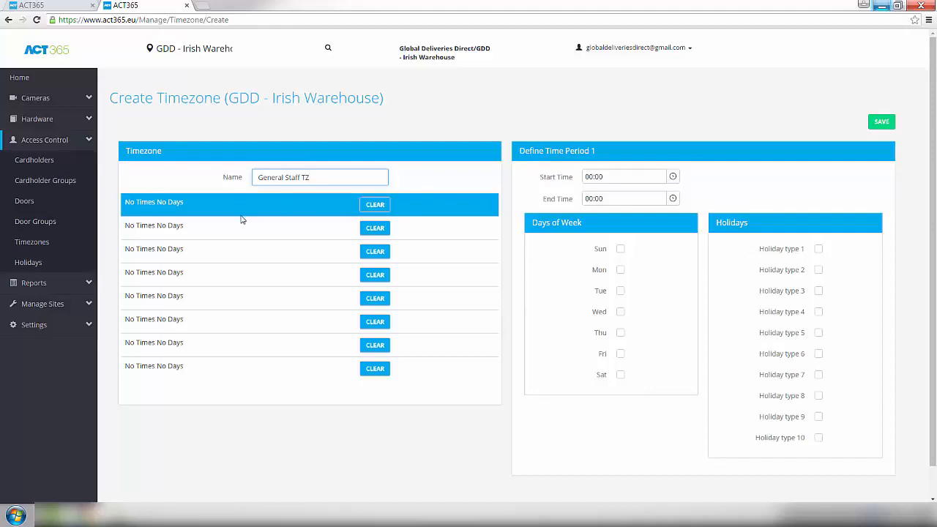
# Define time period 1 of the timezone as 07:00 to 13:00 on Monday through Friday
pyautogui.click(619, 177)
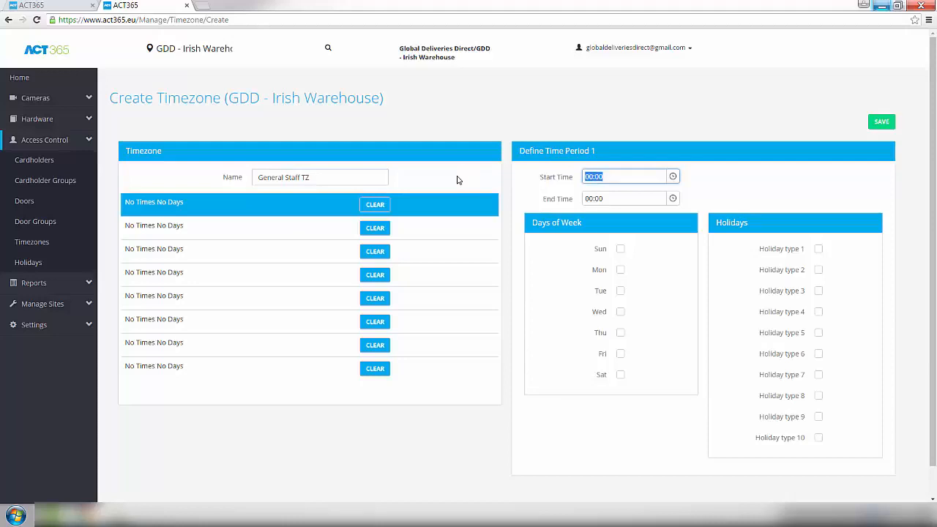
pyautogui.write('07:00')
pyautogui.click(619, 198)
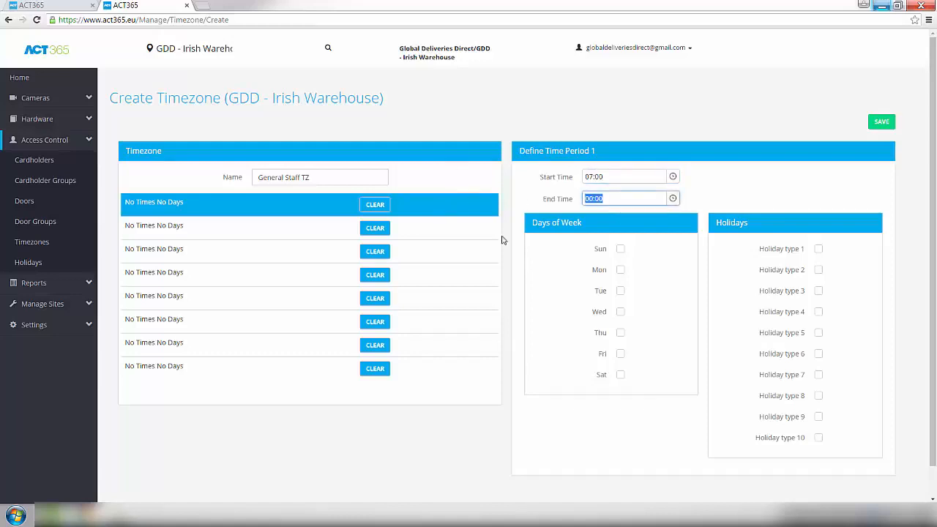
pyautogui.write('13:00')
pyautogui.click(620, 269)
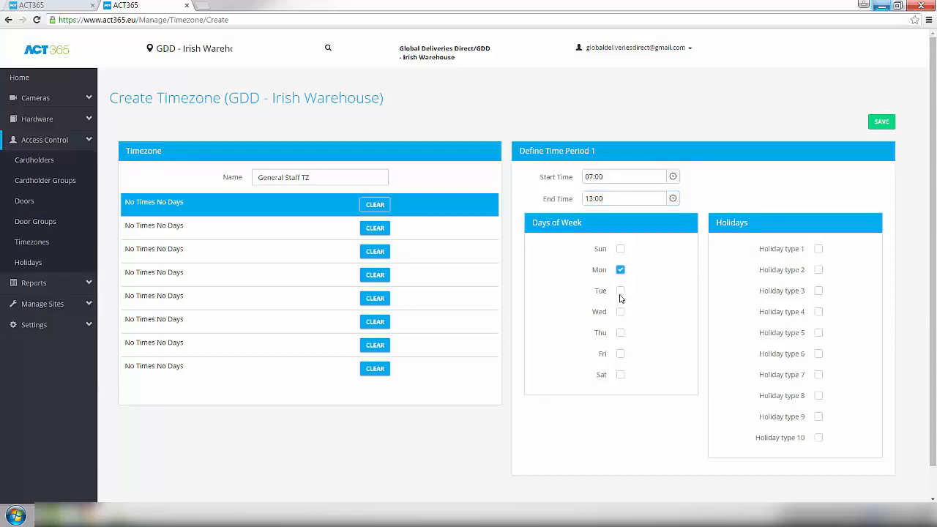
pyautogui.click(620, 292)
pyautogui.click(620, 311)
pyautogui.click(621, 333)
pyautogui.click(620, 354)
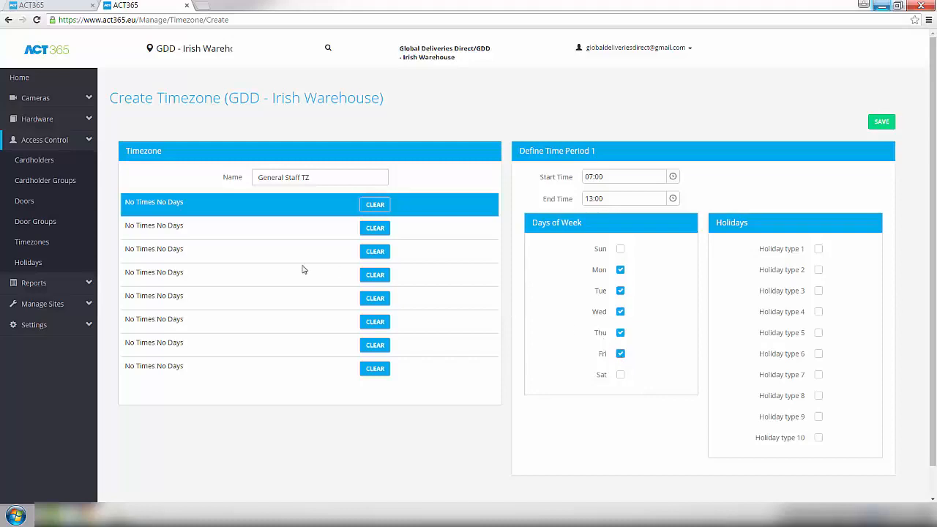
# Define time period 2 of the timezone as 14:00 to 18:00 on Monday through Friday
pyautogui.click(277, 231)
pyautogui.click(613, 180)
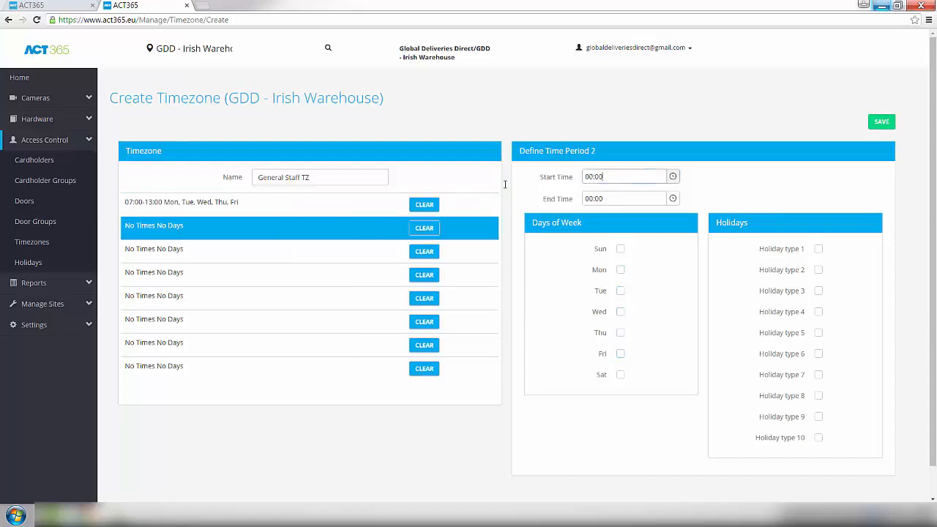
pyautogui.write('14:00')
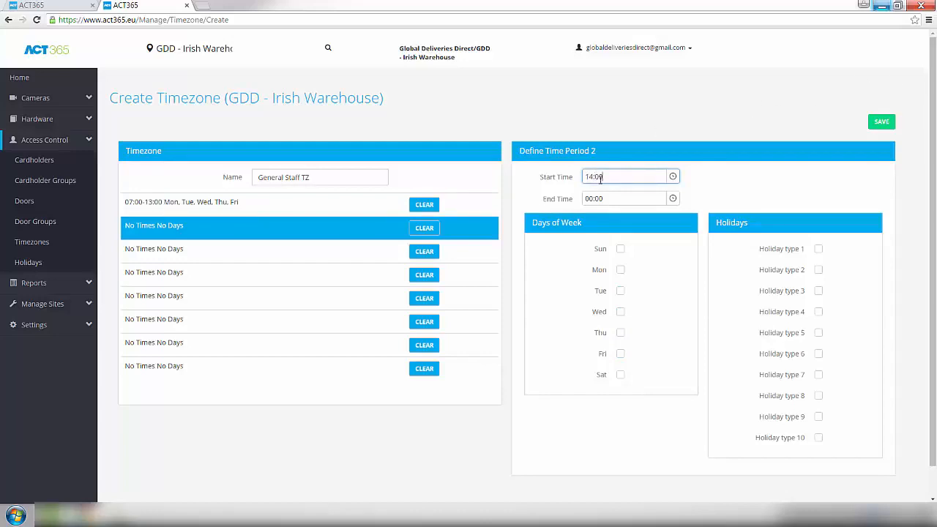
pyautogui.click(616, 203)
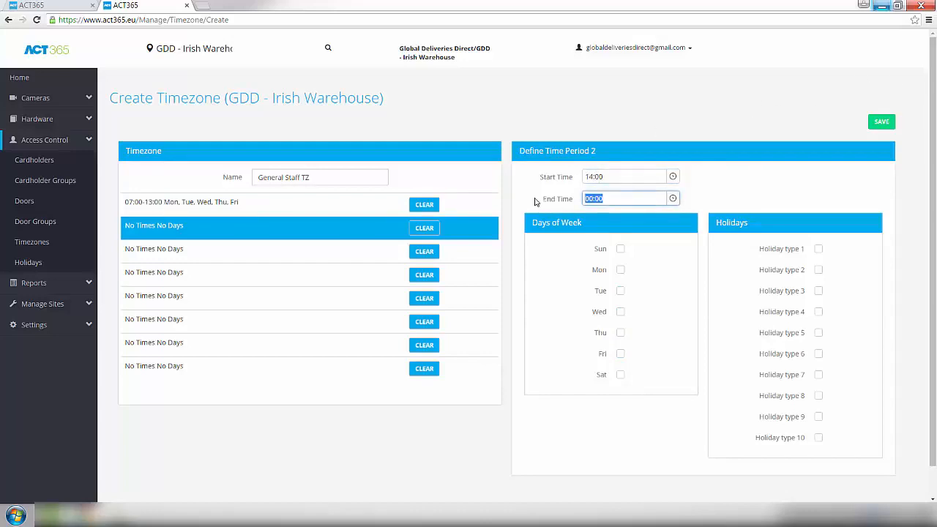
pyautogui.write('18:00')
pyautogui.click(620, 270)
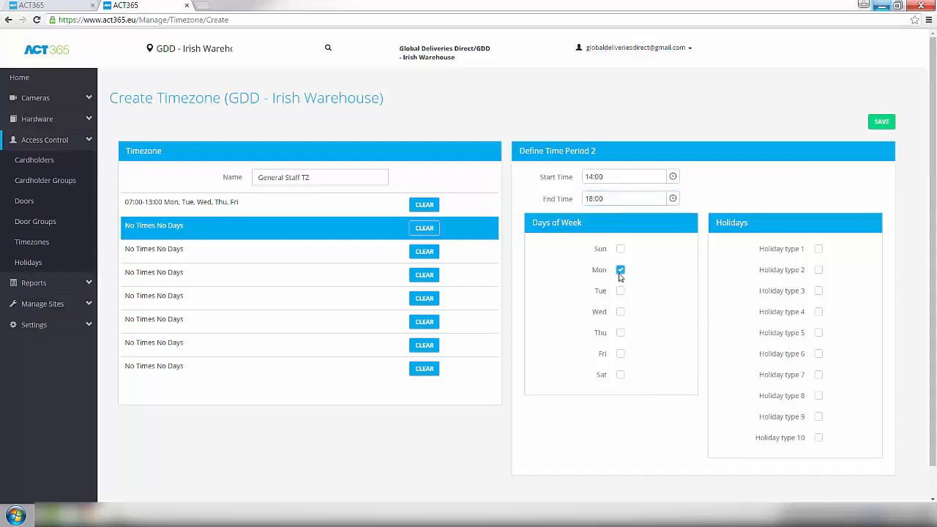
pyautogui.click(620, 291)
pyautogui.click(620, 312)
pyautogui.click(620, 332)
pyautogui.click(620, 353)
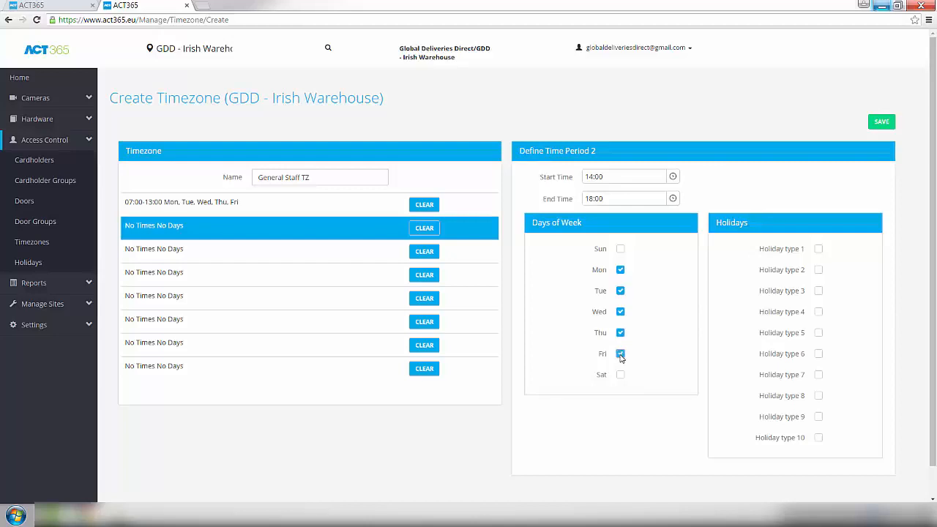
# Define time period 3 of the timezone as 08:00 to 13:00 on Sunday and Saturday, and move on to period 4
pyautogui.click(317, 253)
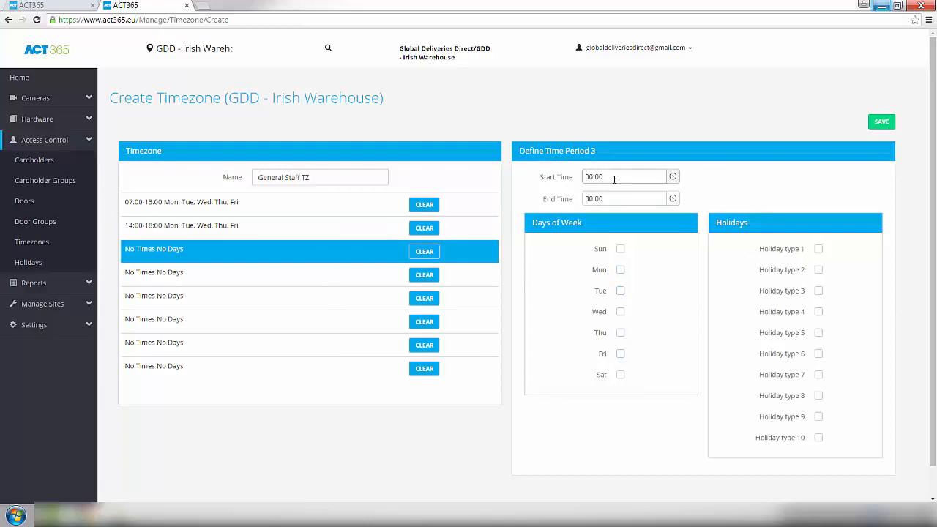
pyautogui.moveTo(610, 177); pyautogui.dragTo(505, 178)
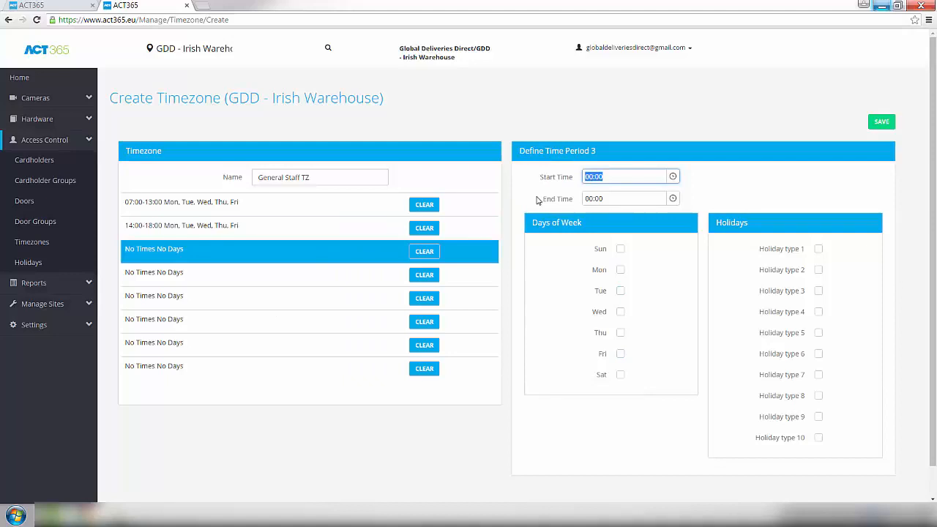
pyautogui.write('08:00')
pyautogui.press('Tab')
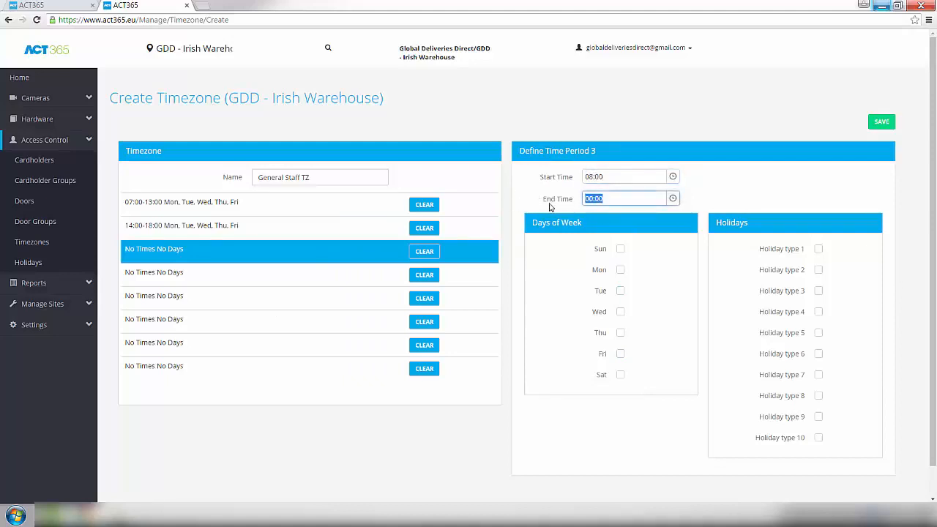
pyautogui.write('13:00')
pyautogui.click(620, 249)
pyautogui.click(621, 374)
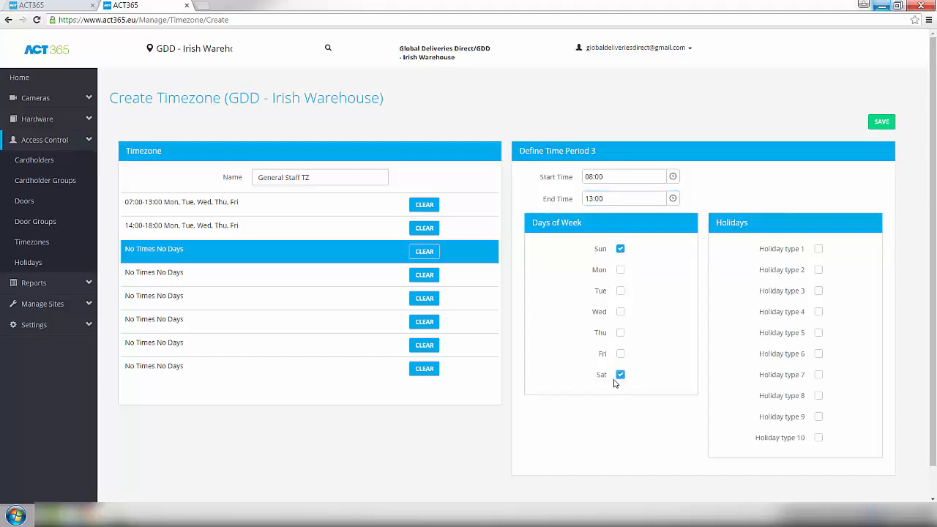
pyautogui.click(300, 275)
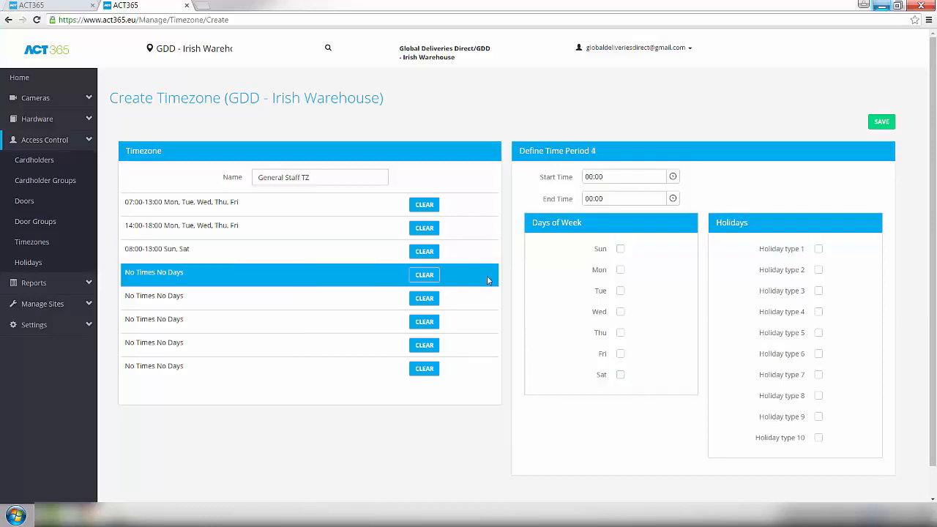
# Define time period 4 of the timezone as 14:00 to 17:00 on Sunday and Saturday, and save the timezone
pyautogui.click(589, 177)
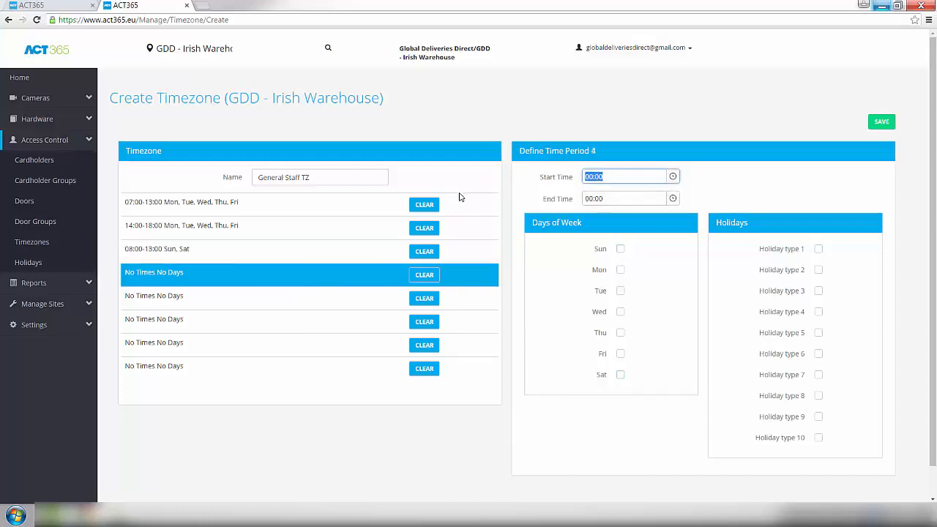
pyautogui.write('14:00')
pyautogui.click(619, 198)
pyautogui.write('17')
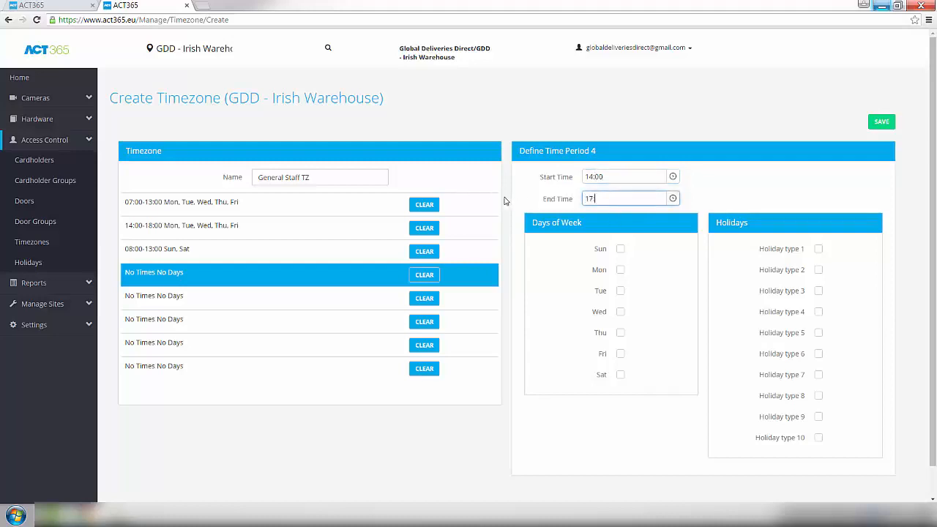
pyautogui.write(':00')
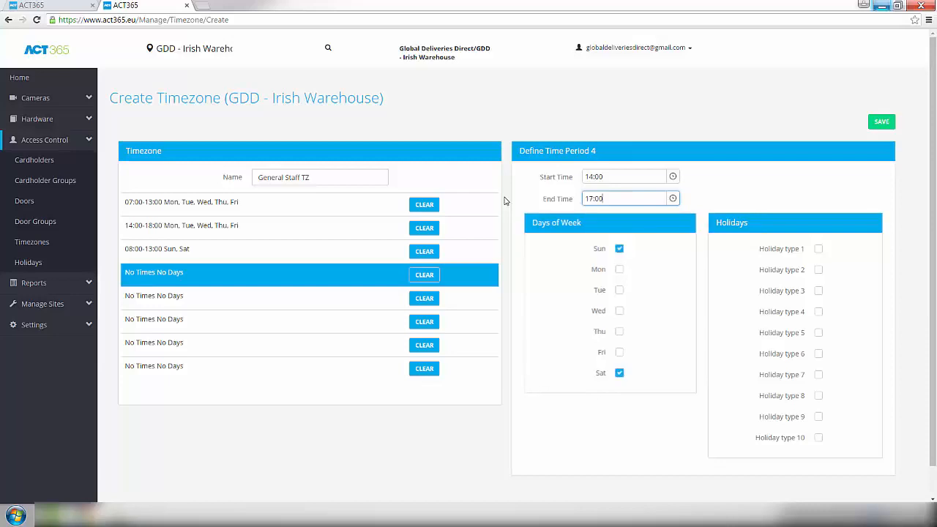
pyautogui.click(886, 121)
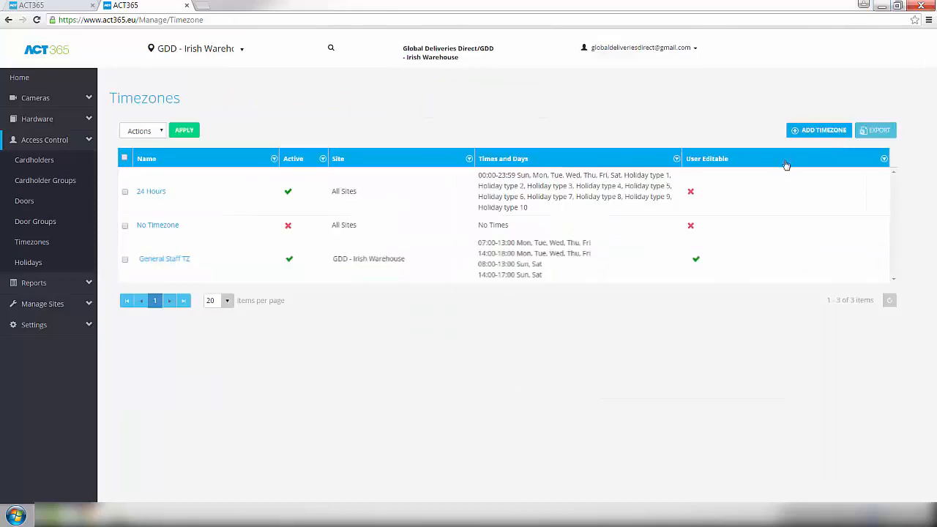
# Start a new cardholder group for the Irish Warehouse site and name it General Staff UG
pyautogui.click(63, 180)
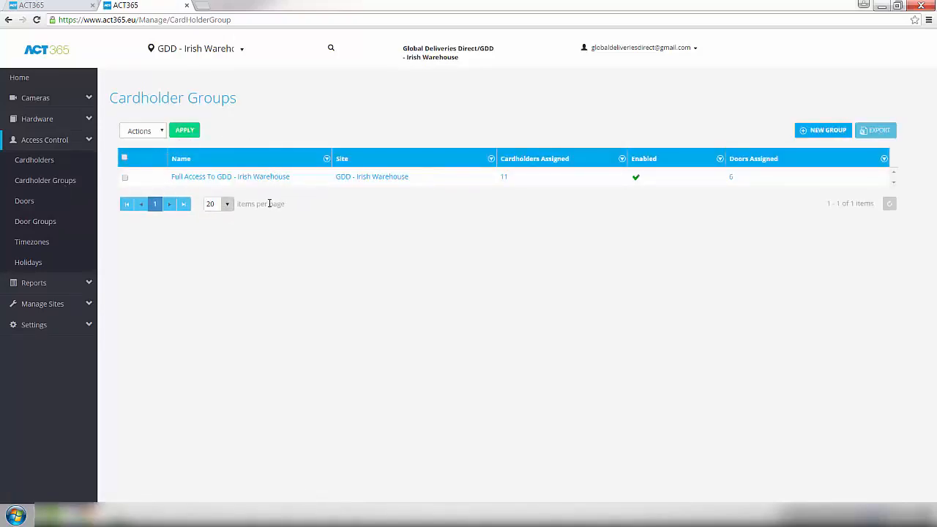
pyautogui.click(825, 132)
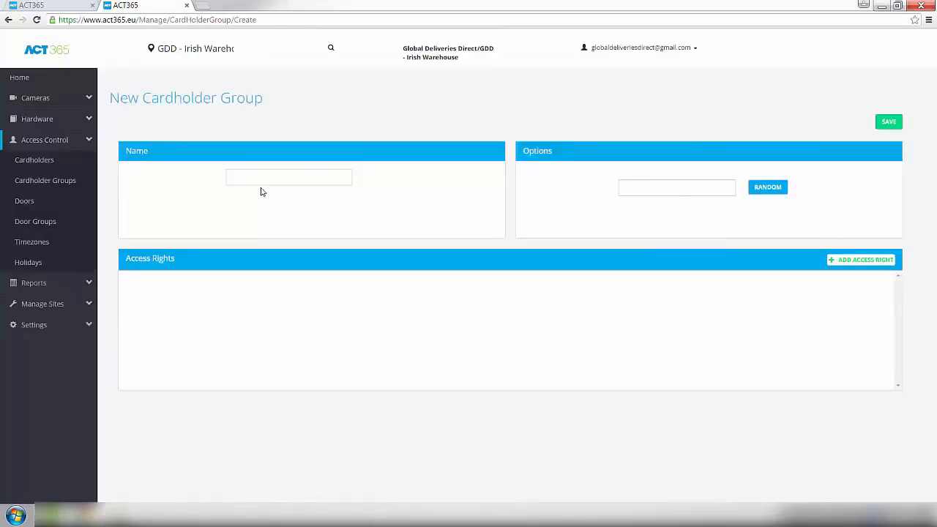
pyautogui.click(264, 179)
pyautogui.write('Ger')
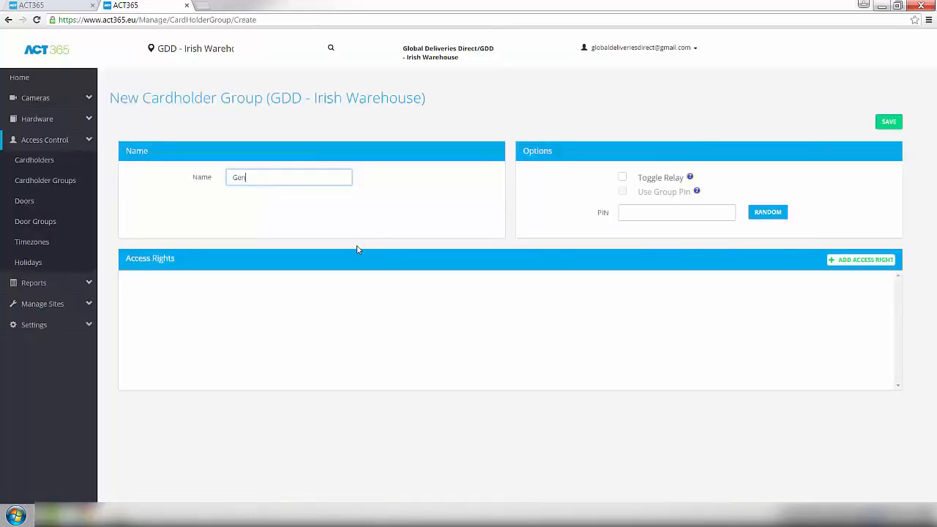
pyautogui.write('eral Staff UG')
# Add an access right pairing door group General Staff DG with timezone General Staff TZ, and save the cardholder group
pyautogui.click(875, 264)
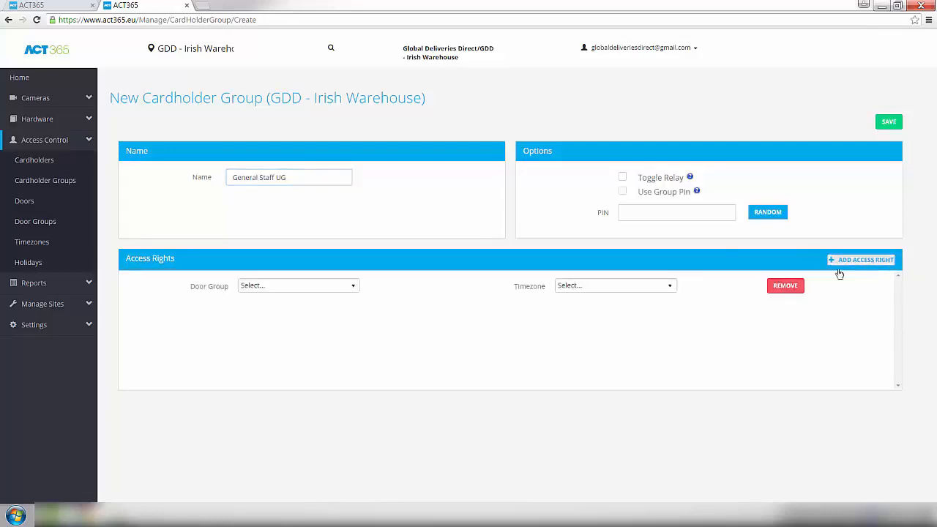
pyautogui.click(354, 292)
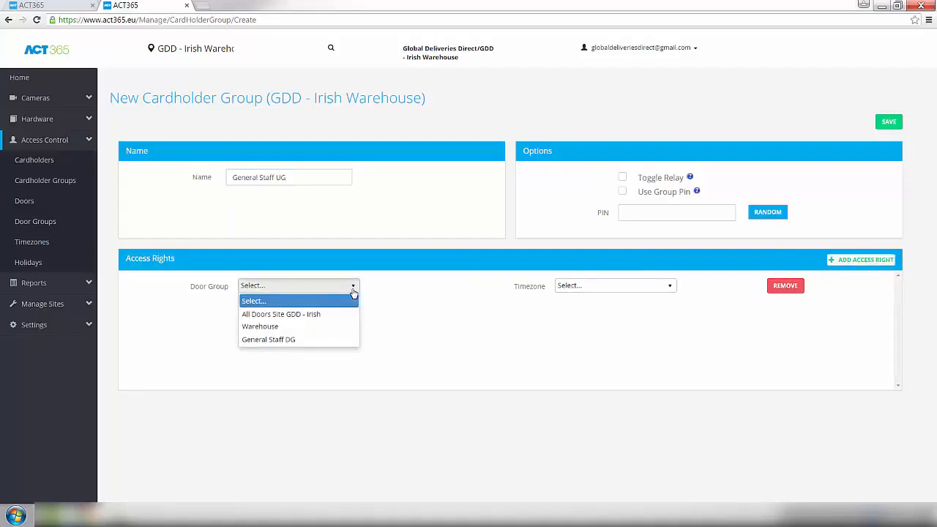
pyautogui.click(277, 340)
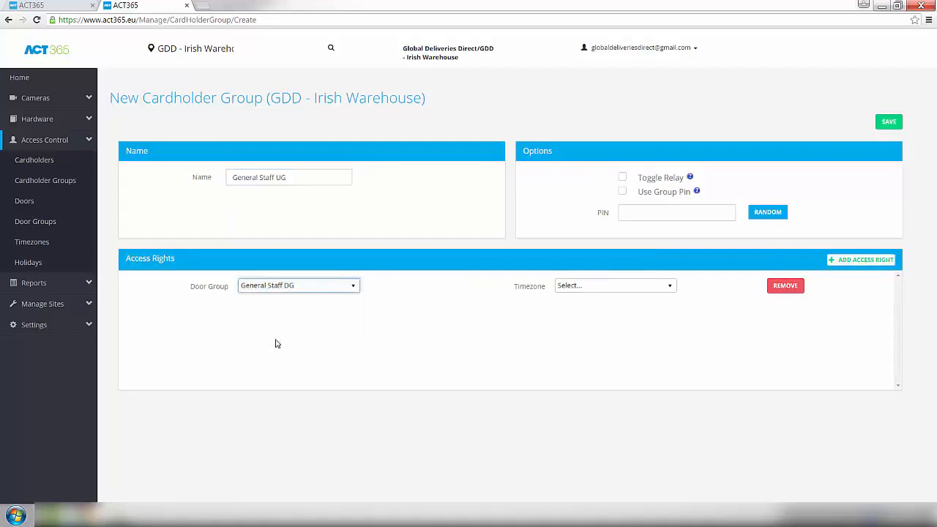
pyautogui.click(669, 292)
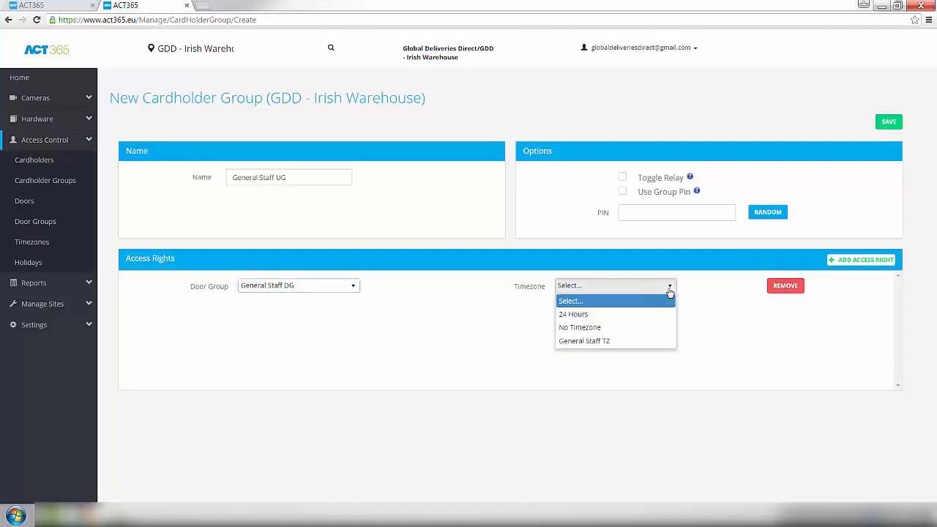
pyautogui.click(586, 341)
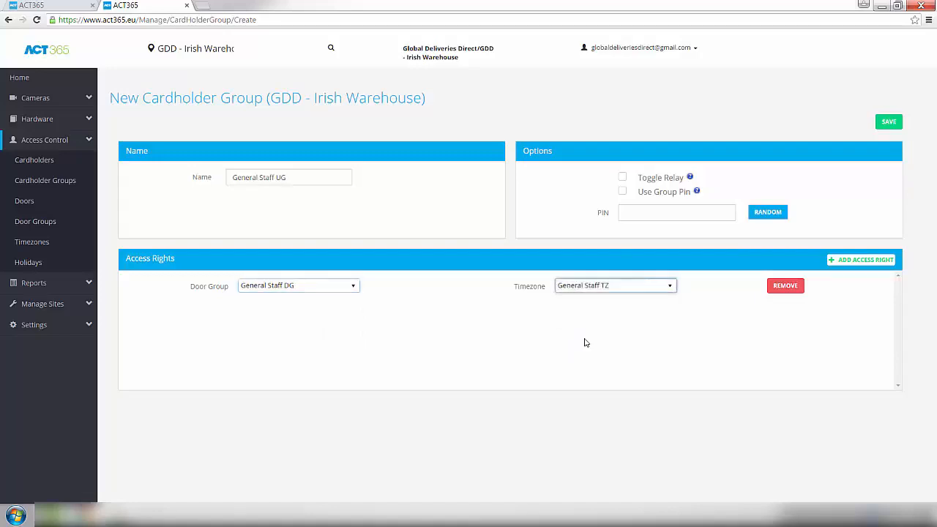
pyautogui.click(886, 123)
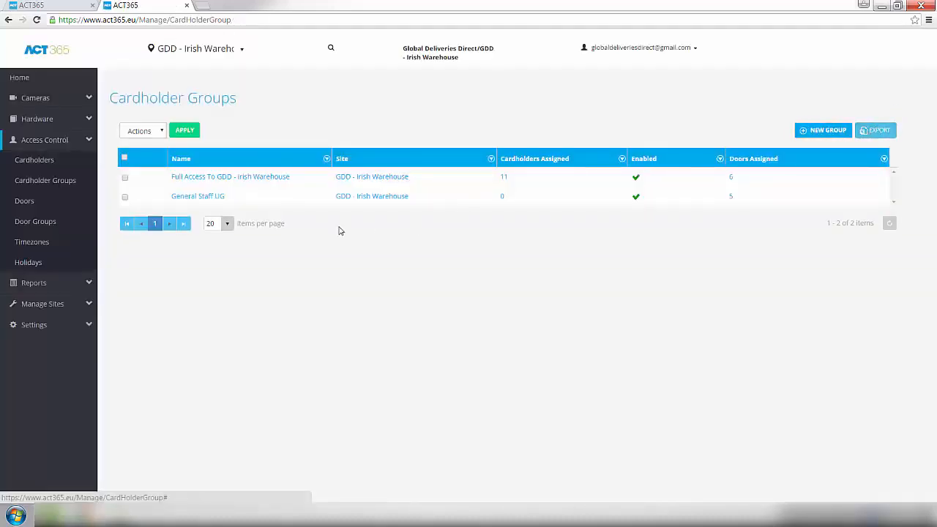
# Select the first four cardholders in the Irish Warehouse site's cardholder list
pyautogui.click(38, 161)
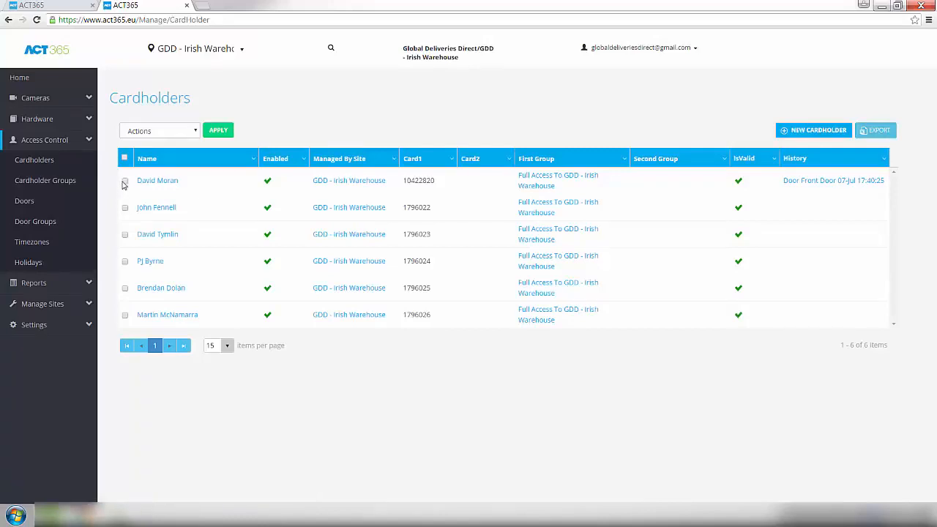
pyautogui.click(124, 181)
pyautogui.click(125, 208)
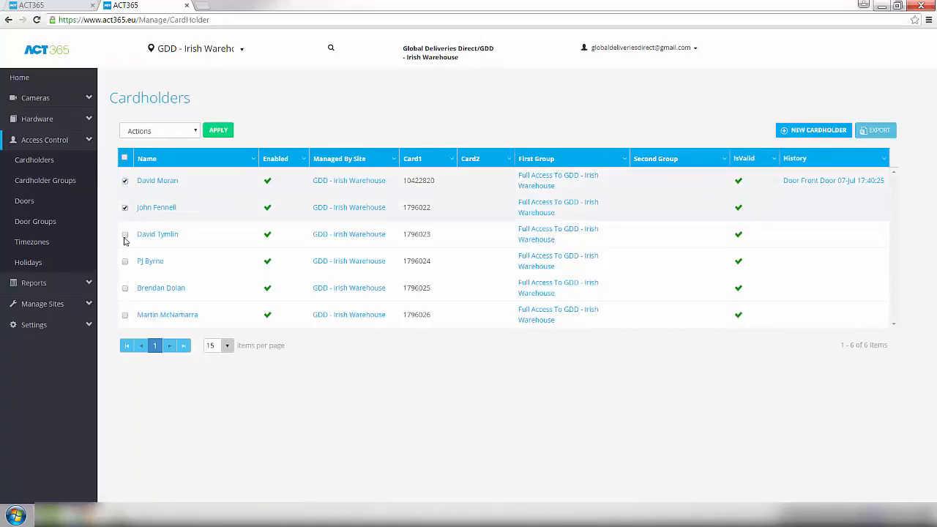
pyautogui.click(125, 235)
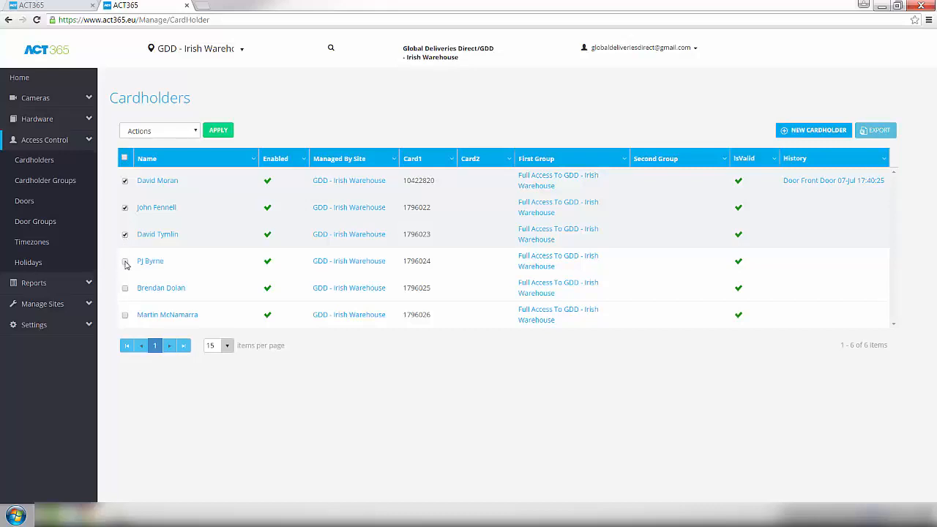
pyautogui.click(124, 262)
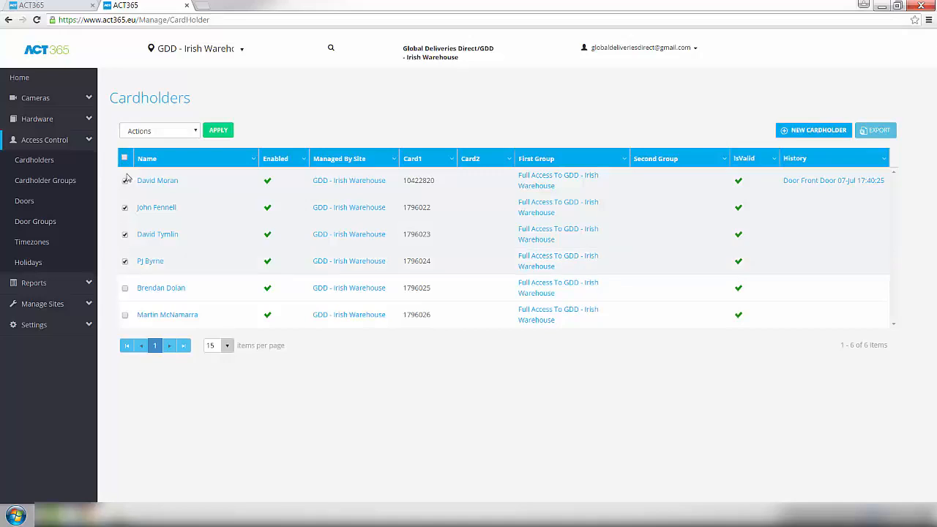
# Switch the selected cardholders to the General Staff UG cardholder group and save the change
pyautogui.click(194, 132)
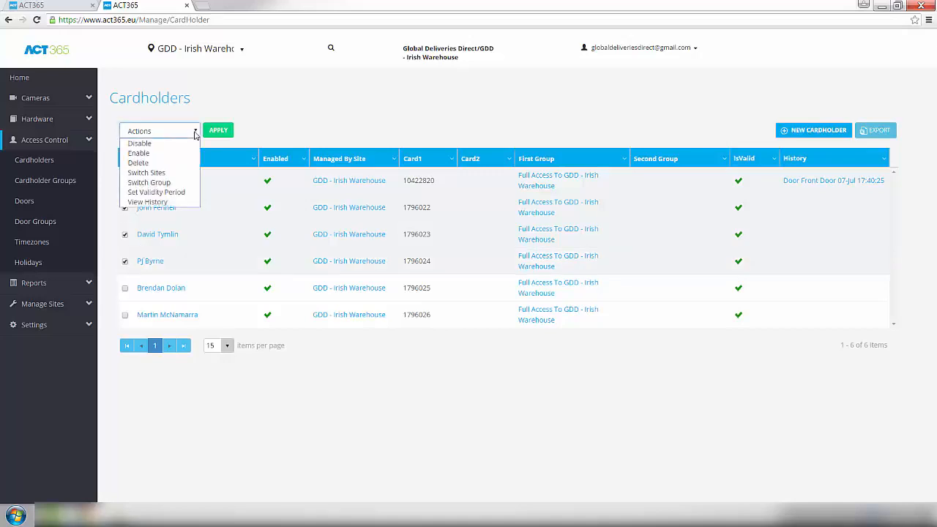
pyautogui.click(166, 183)
pyautogui.click(225, 134)
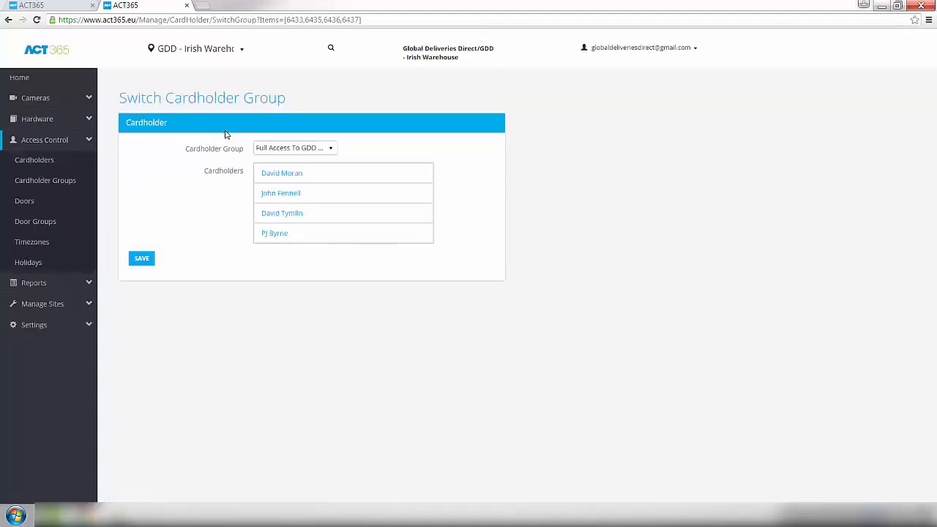
pyautogui.click(331, 148)
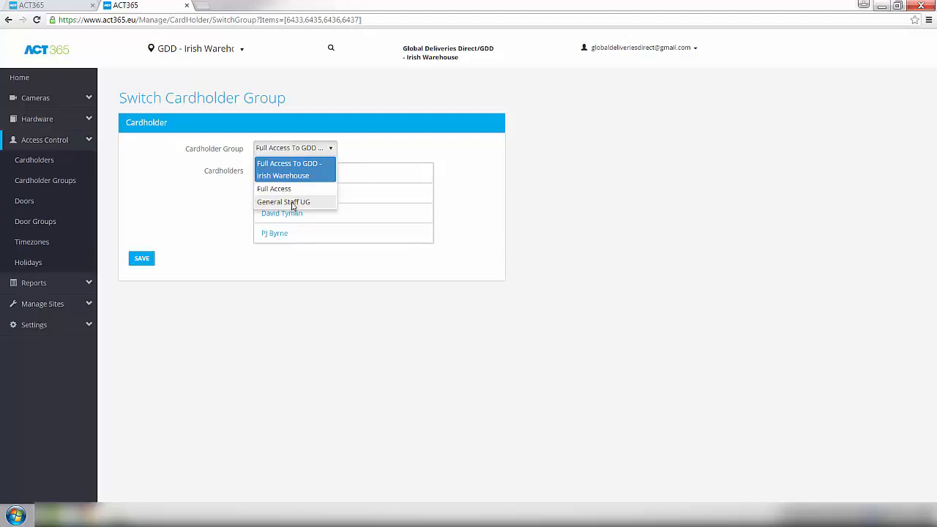
pyautogui.click(291, 202)
pyautogui.click(144, 265)
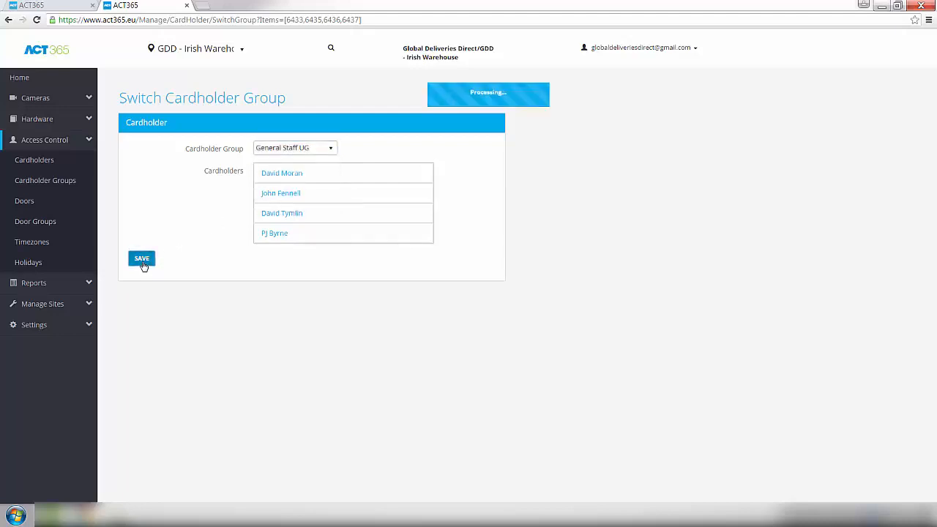